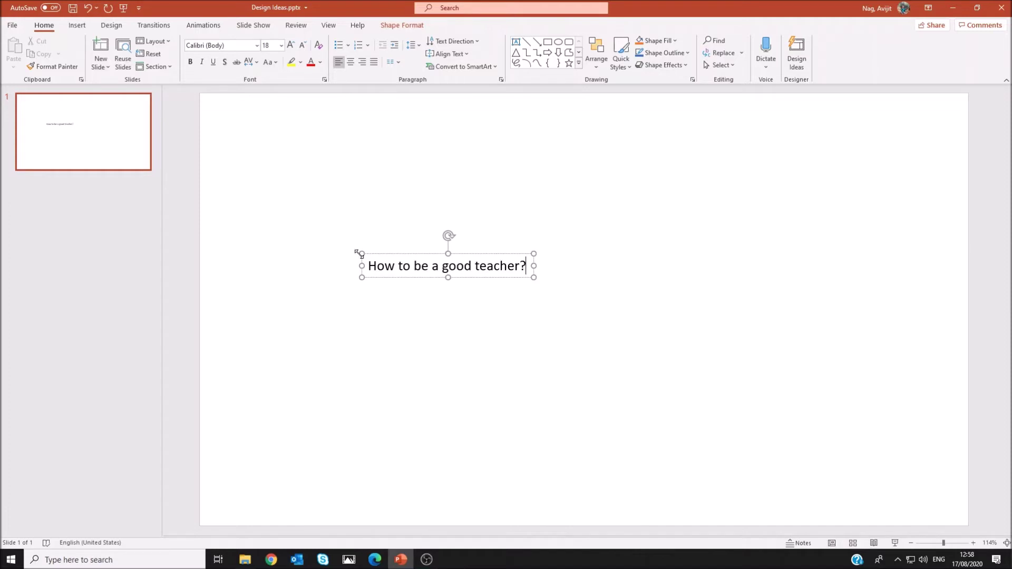
Step: Leave the text box reading 'How to be a good teacher?' deselected on the blank slide
{"action": "left_click", "coordinate": [421, 336]}
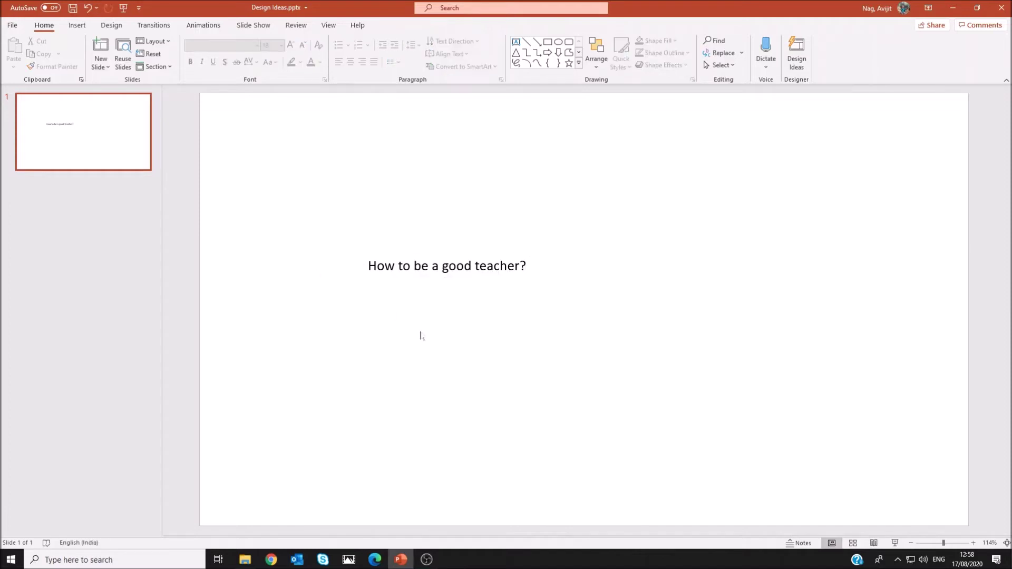
Step: Bring up Design Ideas and try the diamond, orange-green shapes and blue brush-stroke layouts
{"action": "left_click", "coordinate": [111, 25]}
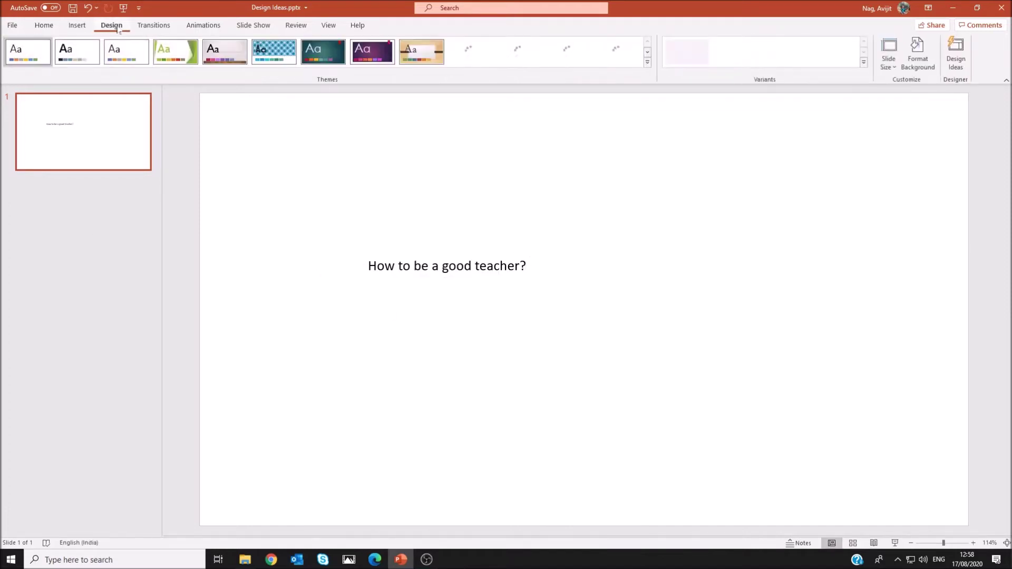
{"action": "left_click", "coordinate": [956, 60]}
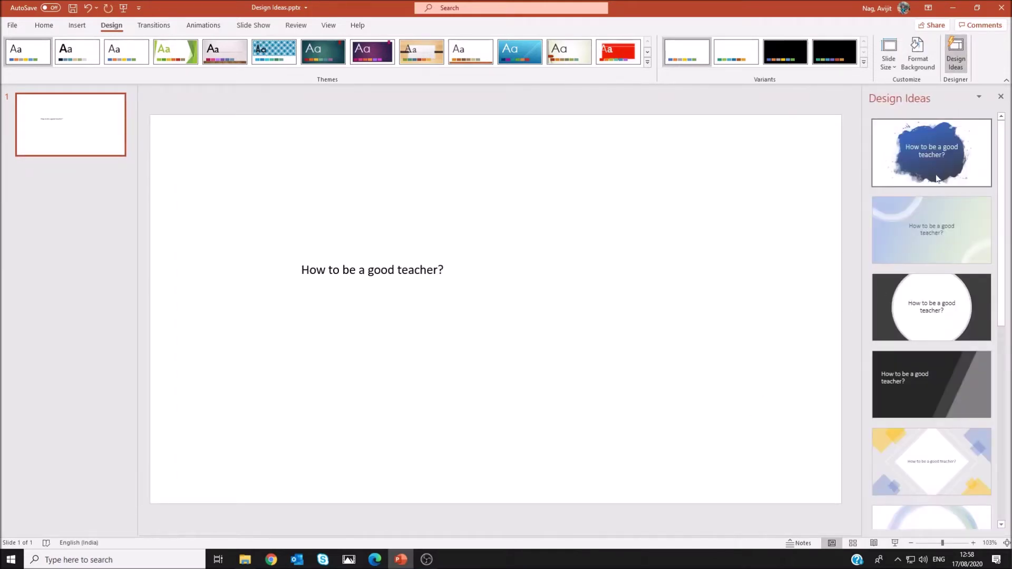
{"action": "scroll", "coordinate": [931, 169], "scroll_direction": "down", "scroll_amount": 2}
{"action": "scroll", "coordinate": [938, 176], "scroll_direction": "down", "scroll_amount": 2}
{"action": "scroll", "coordinate": [937, 194], "scroll_direction": "down", "scroll_amount": 2}
{"action": "scroll", "coordinate": [938, 194], "scroll_direction": "down", "scroll_amount": 2}
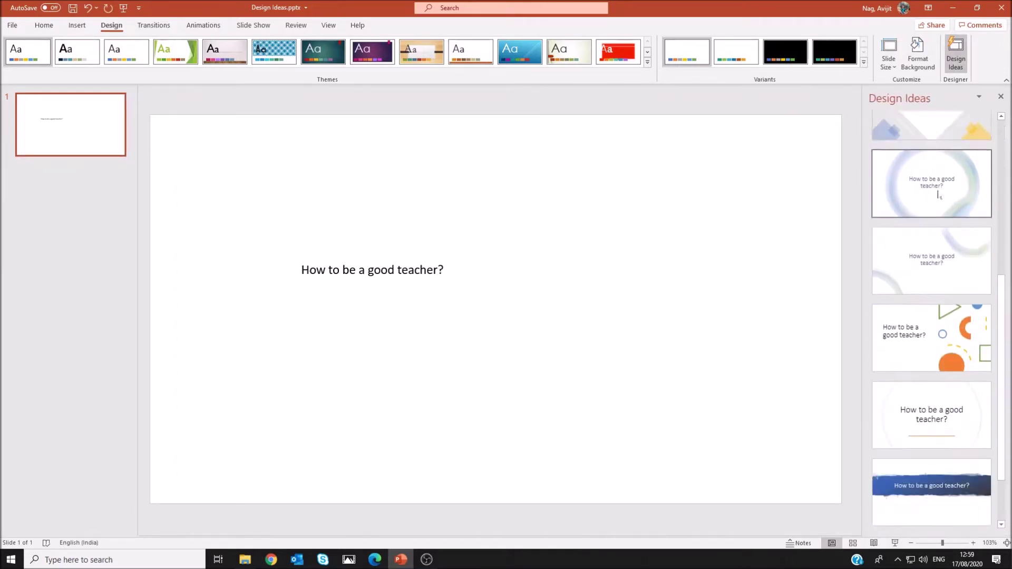
{"action": "scroll", "coordinate": [938, 195], "scroll_direction": "down", "scroll_amount": 1}
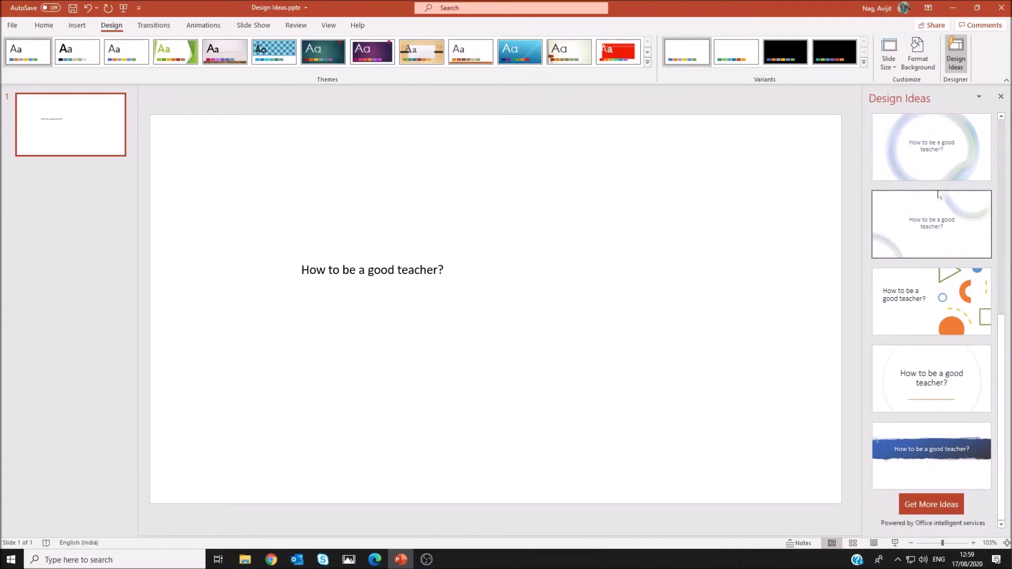
{"action": "scroll", "coordinate": [937, 195], "scroll_direction": "up", "scroll_amount": 1}
{"action": "scroll", "coordinate": [937, 194], "scroll_direction": "up", "scroll_amount": 1}
{"action": "scroll", "coordinate": [938, 194], "scroll_direction": "up", "scroll_amount": 1}
{"action": "scroll", "coordinate": [938, 194], "scroll_direction": "up", "scroll_amount": 1}
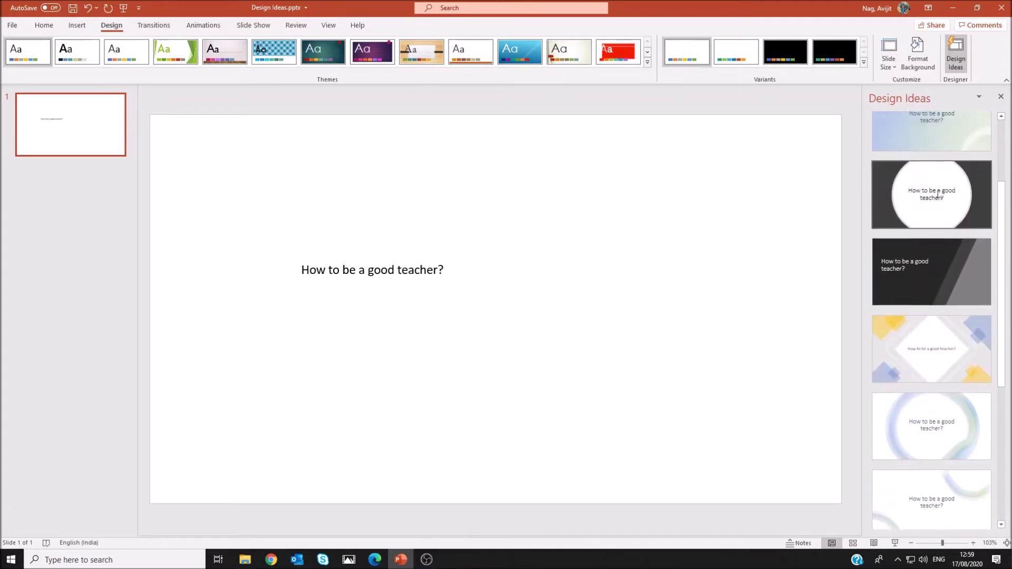
{"action": "left_click", "coordinate": [931, 349]}
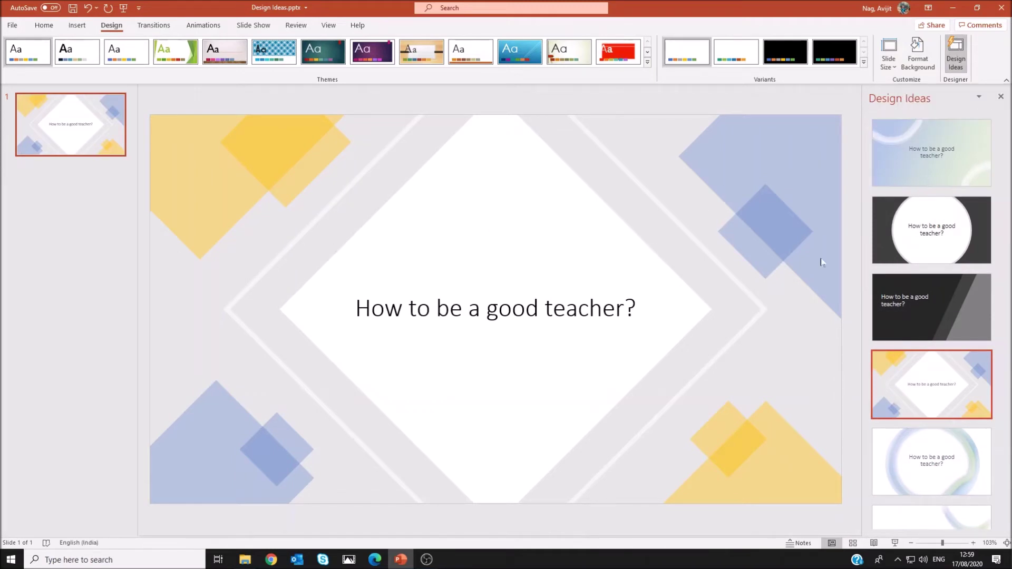
{"action": "scroll", "coordinate": [937, 343], "scroll_direction": "down", "scroll_amount": 3}
{"action": "scroll", "coordinate": [937, 371], "scroll_direction": "down", "scroll_amount": 1}
{"action": "left_click", "coordinate": [931, 396]}
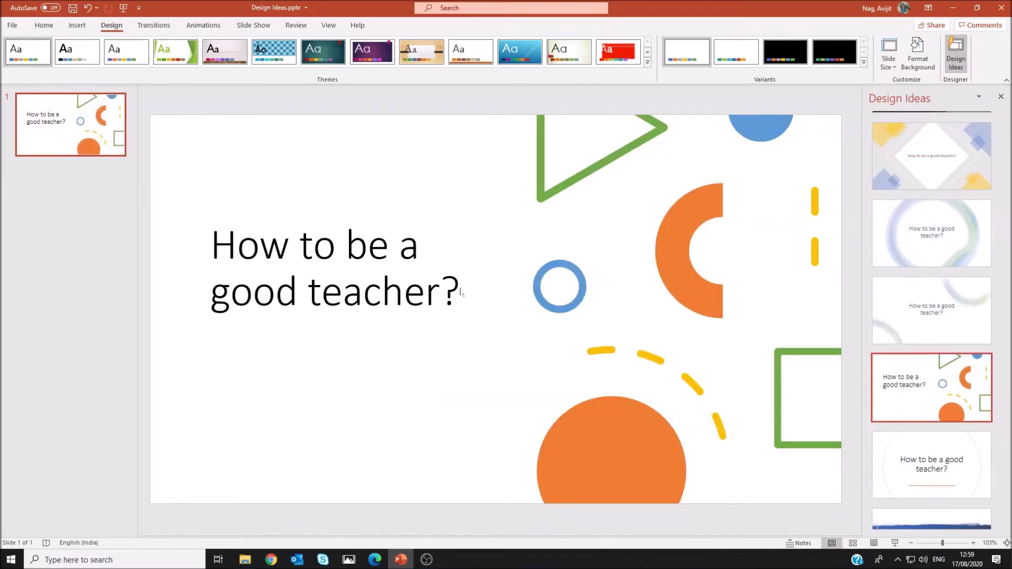
{"action": "scroll", "coordinate": [948, 348], "scroll_direction": "down", "scroll_amount": 1}
{"action": "left_click", "coordinate": [947, 451]}
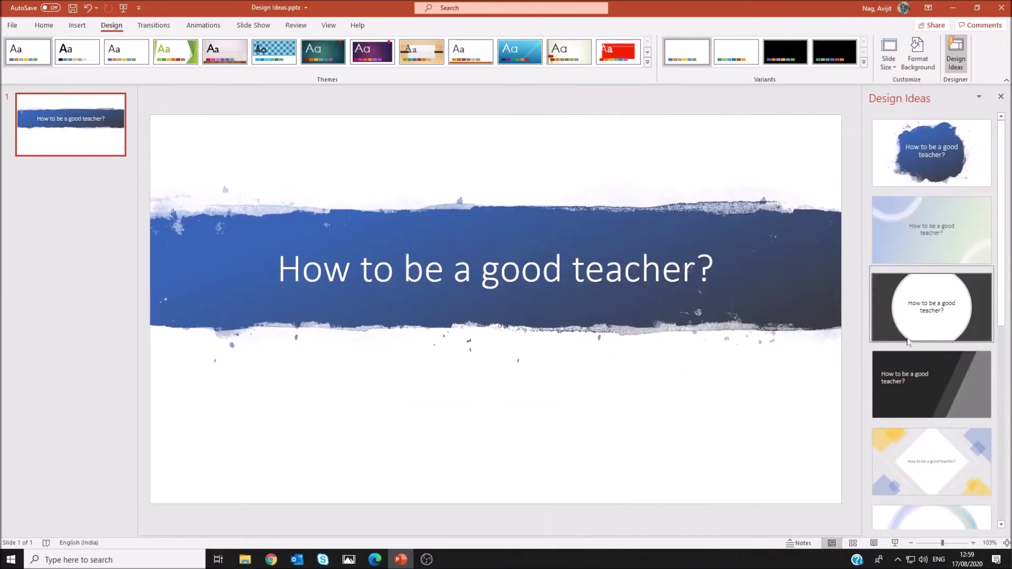
{"action": "scroll", "coordinate": [930, 227], "scroll_direction": "down", "scroll_amount": 3}
{"action": "scroll", "coordinate": [930, 226], "scroll_direction": "down", "scroll_amount": 1}
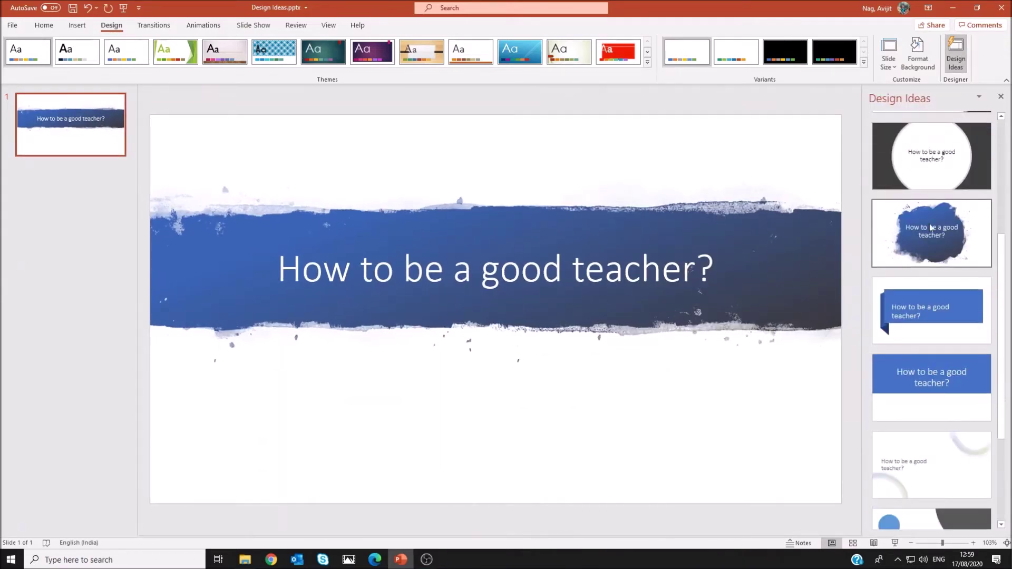
{"action": "scroll", "coordinate": [931, 227], "scroll_direction": "down", "scroll_amount": 3}
{"action": "scroll", "coordinate": [921, 443], "scroll_direction": "up", "scroll_amount": 2}
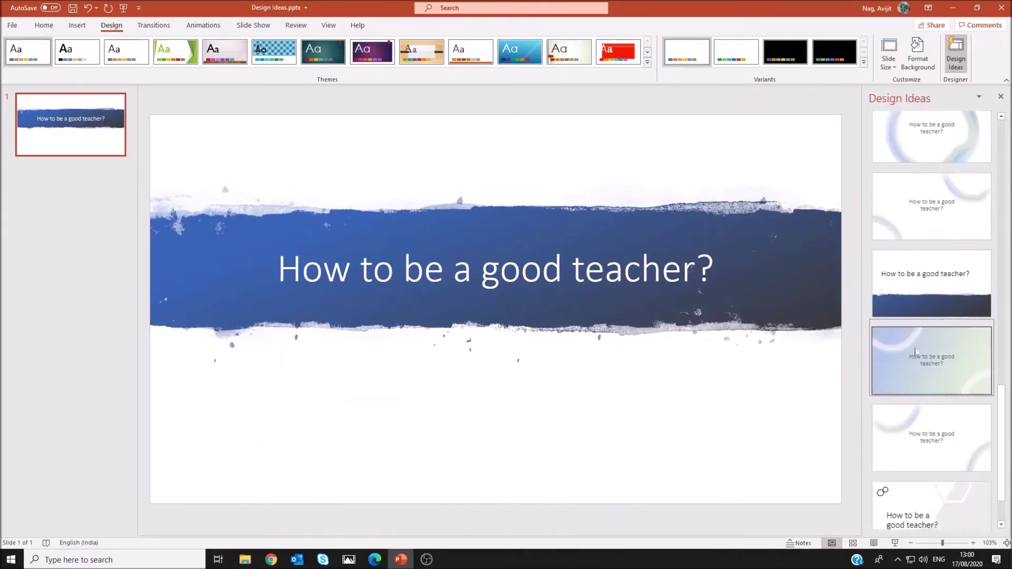
{"action": "scroll", "coordinate": [919, 396], "scroll_direction": "up", "scroll_amount": 2}
{"action": "scroll", "coordinate": [916, 353], "scroll_direction": "up", "scroll_amount": 2}
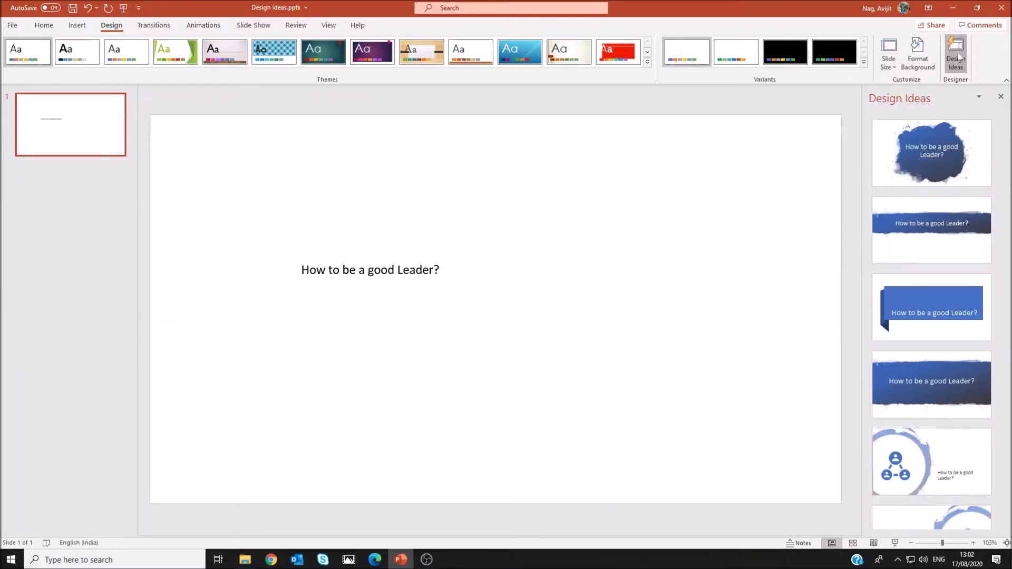
Step: Refresh suggestions, apply the dark people-network layout, then the sailor-icon layout for the Sailor title
{"action": "left_click", "coordinate": [958, 58]}
{"action": "scroll", "coordinate": [952, 280], "scroll_direction": "down", "scroll_amount": 1}
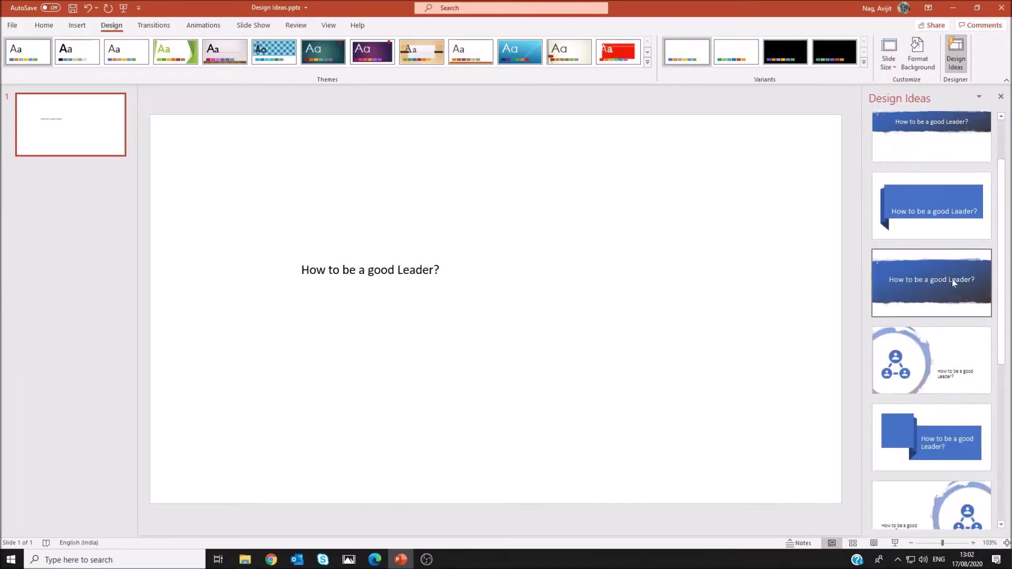
{"action": "scroll", "coordinate": [952, 279], "scroll_direction": "down", "scroll_amount": 2}
{"action": "scroll", "coordinate": [951, 279], "scroll_direction": "down", "scroll_amount": 2}
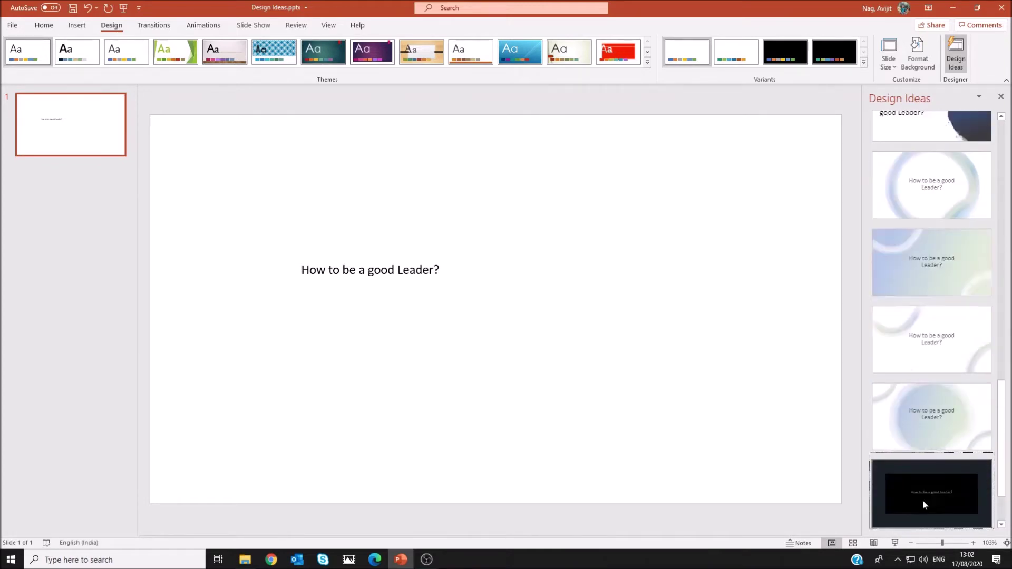
{"action": "left_click", "coordinate": [922, 505]}
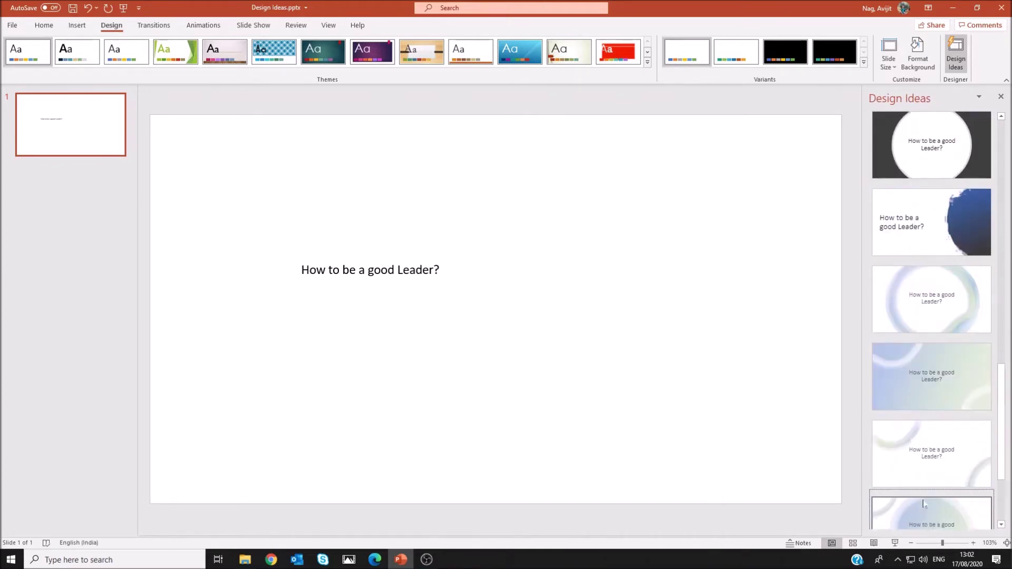
{"action": "left_click", "coordinate": [955, 226]}
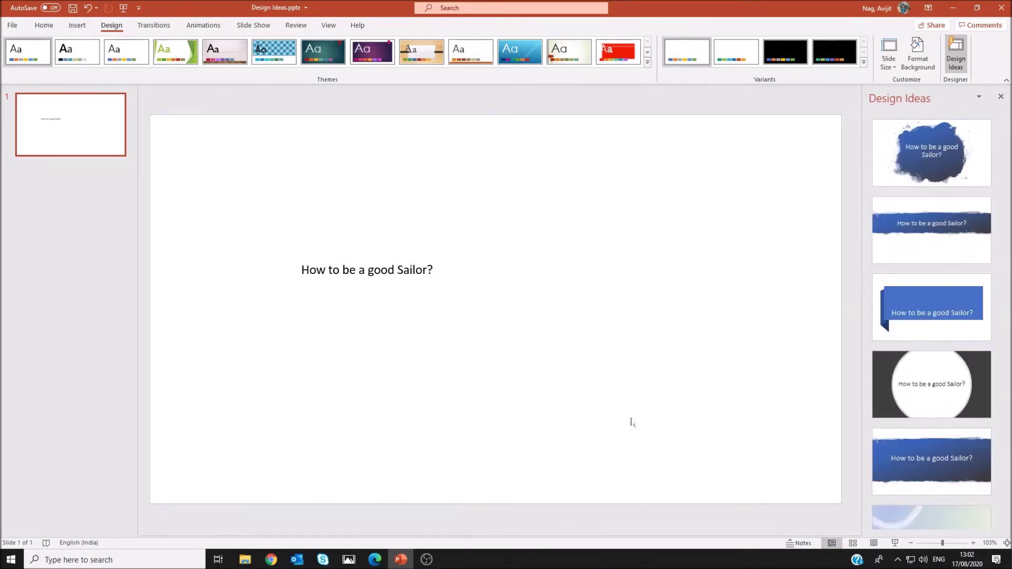
{"action": "left_click", "coordinate": [955, 55]}
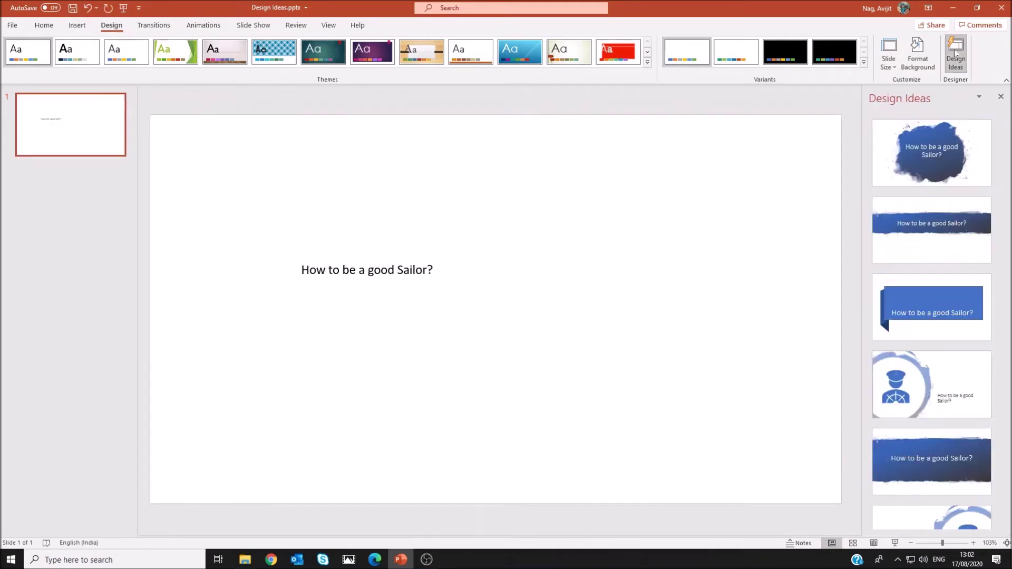
{"action": "left_click", "coordinate": [931, 384]}
Step: Format the sailor icon with an orange fill at about 25% transparency
{"action": "left_click", "coordinate": [1000, 96]}
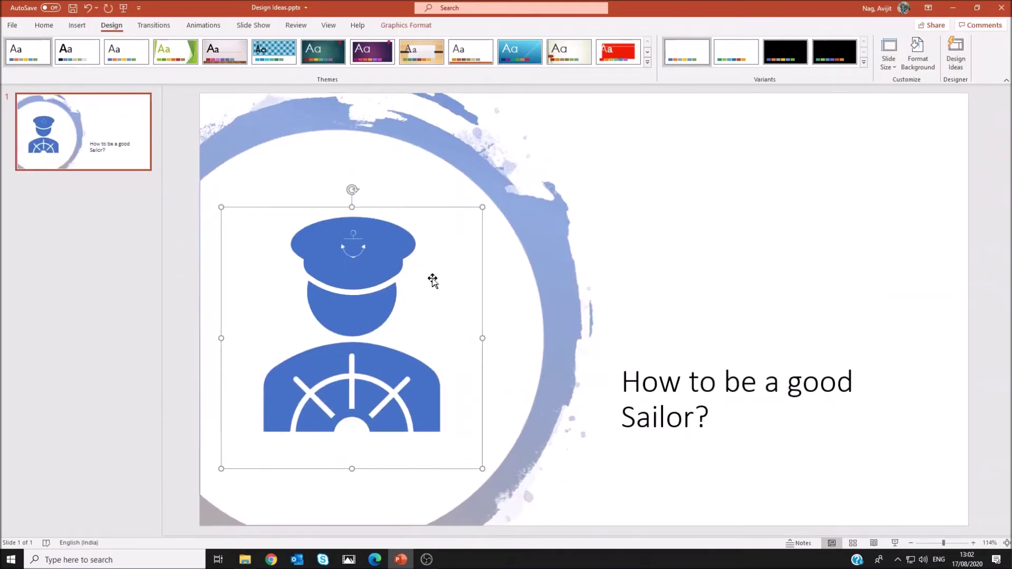
{"action": "right_click", "coordinate": [432, 278]}
{"action": "left_click", "coordinate": [474, 484]}
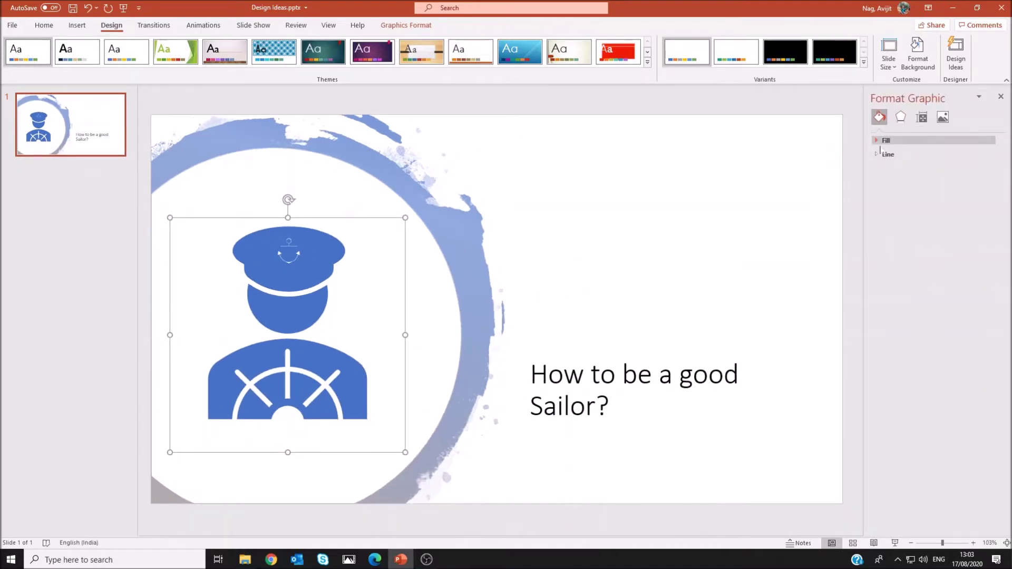
{"action": "left_click", "coordinate": [989, 233]}
{"action": "left_click", "coordinate": [970, 266]}
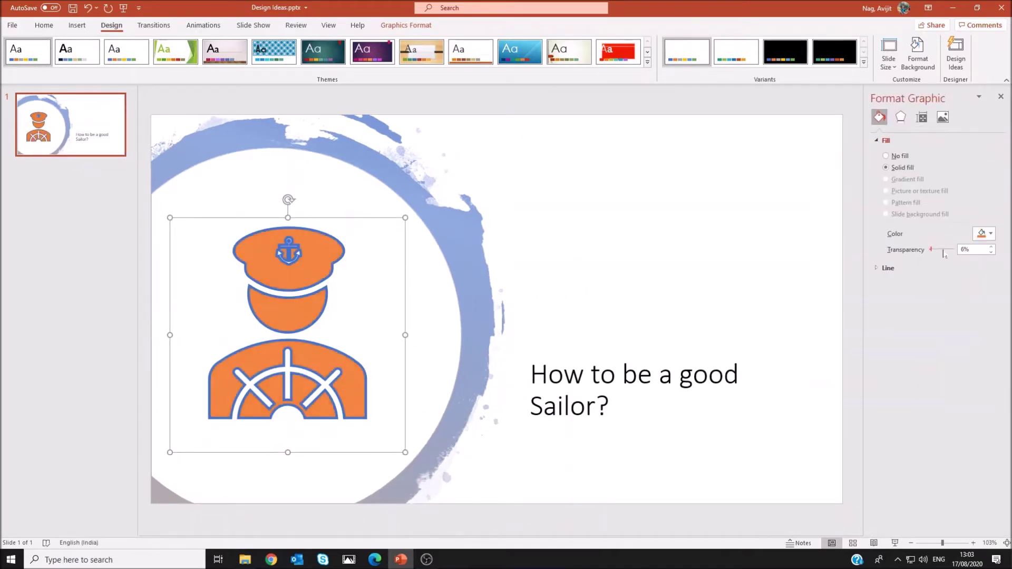
{"action": "left_click_drag", "start_coordinate": [943, 253], "coordinate": [935, 255]}
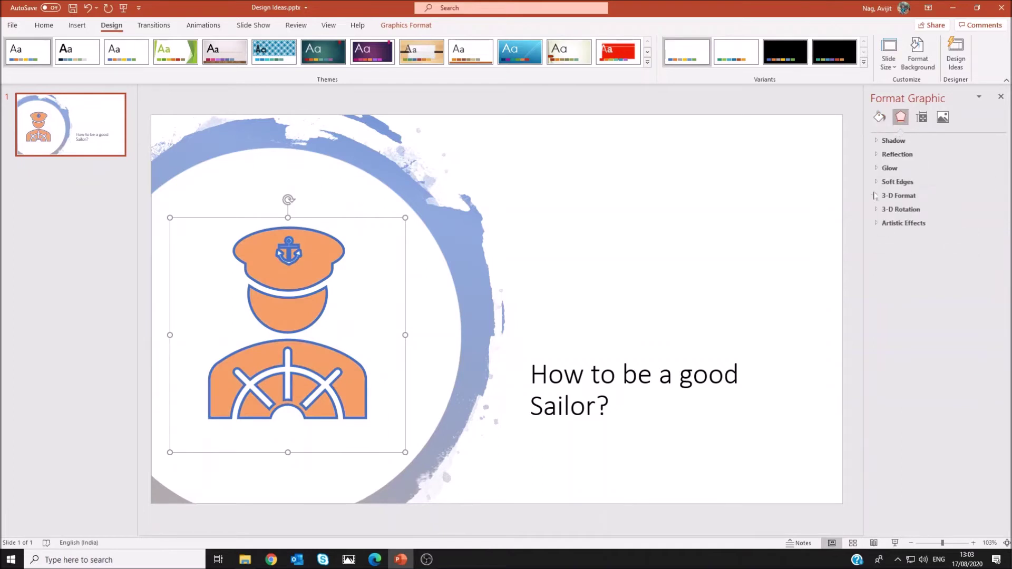
Step: Tilt the icon with a 3-D rotation preset and apply the yellow-bars then blue brush-painted layout
{"action": "left_click", "coordinate": [901, 216]}
{"action": "left_click", "coordinate": [976, 226]}
{"action": "left_click", "coordinate": [929, 280]}
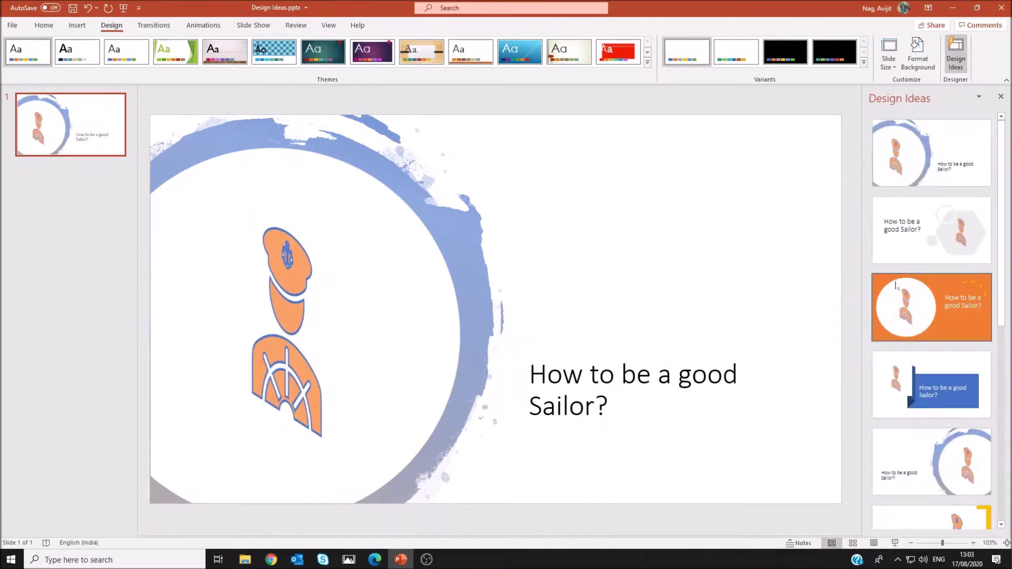
{"action": "scroll", "coordinate": [935, 291], "scroll_direction": "down", "scroll_amount": 1}
{"action": "scroll", "coordinate": [935, 291], "scroll_direction": "down", "scroll_amount": 1}
{"action": "left_click", "coordinate": [936, 290]}
{"action": "scroll", "coordinate": [935, 291], "scroll_direction": "down", "scroll_amount": 1}
{"action": "scroll", "coordinate": [935, 291], "scroll_direction": "down", "scroll_amount": 1}
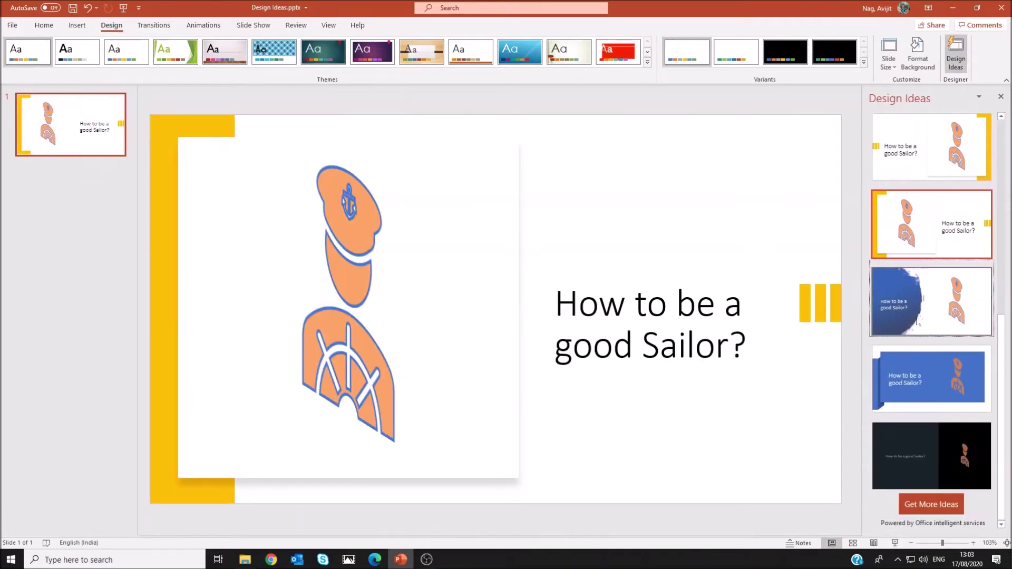
{"action": "left_click", "coordinate": [917, 323]}
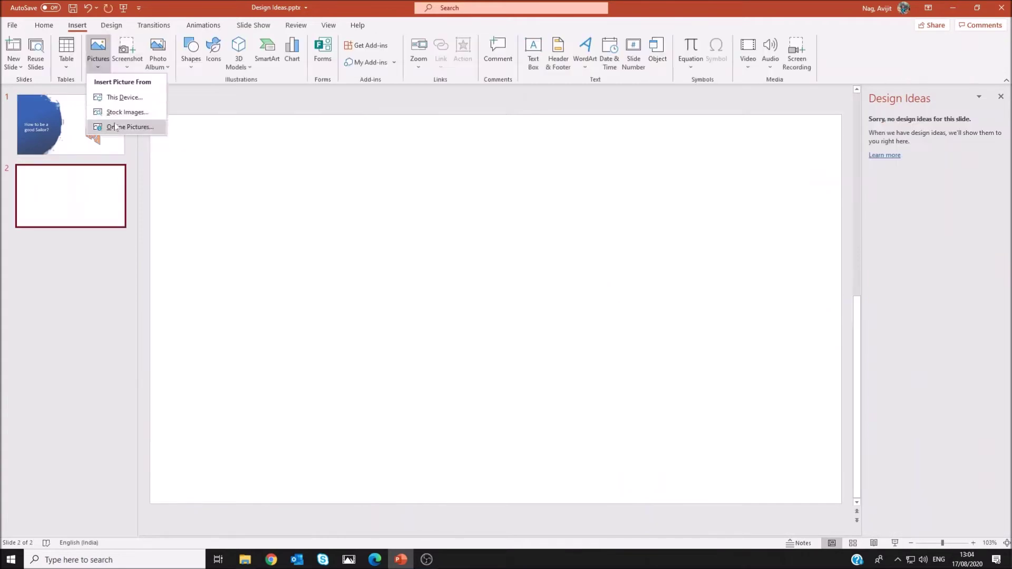
Step: Insert an online Airplane photo and finish the title 'Travel around the world'
{"action": "left_click", "coordinate": [119, 126]}
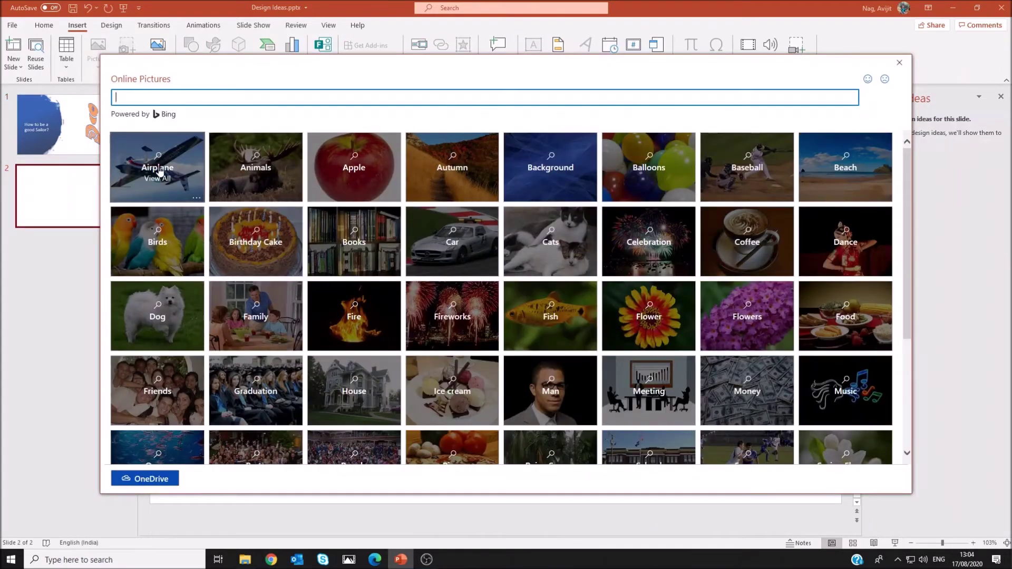
{"action": "left_click", "coordinate": [158, 172]}
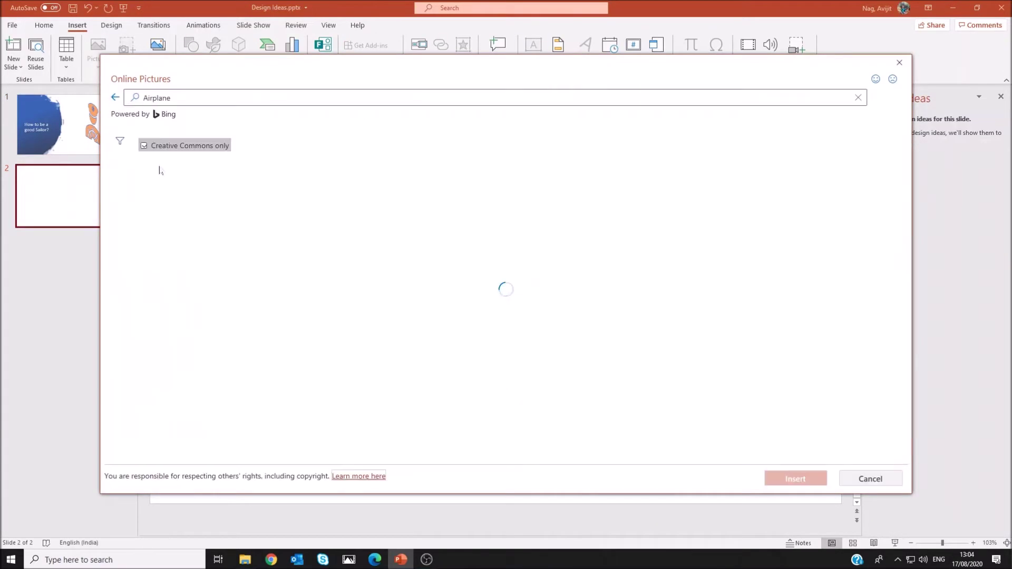
{"action": "left_click", "coordinate": [278, 195]}
{"action": "left_click", "coordinate": [784, 481]}
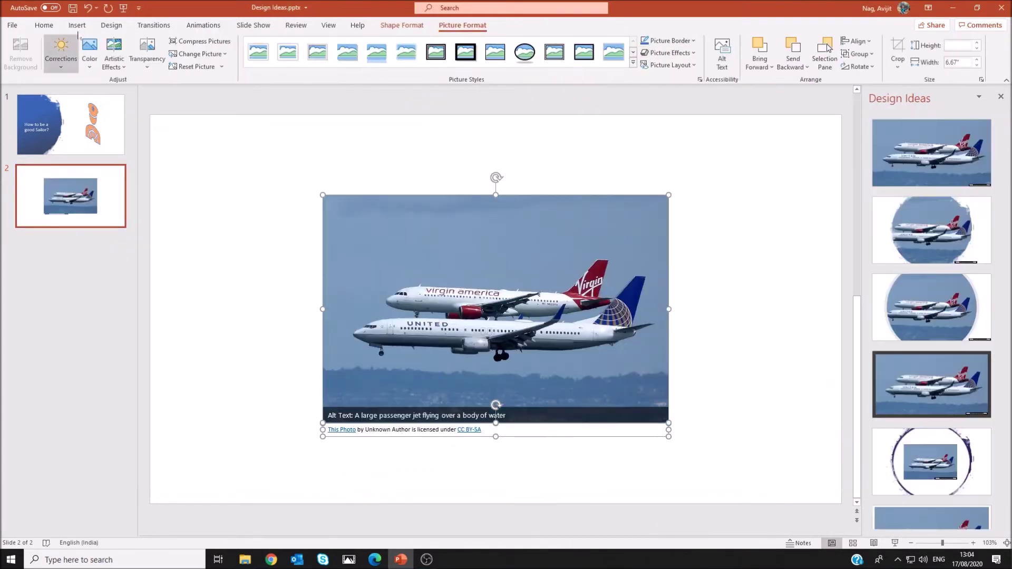
{"action": "type", "text": "Travel arou"}
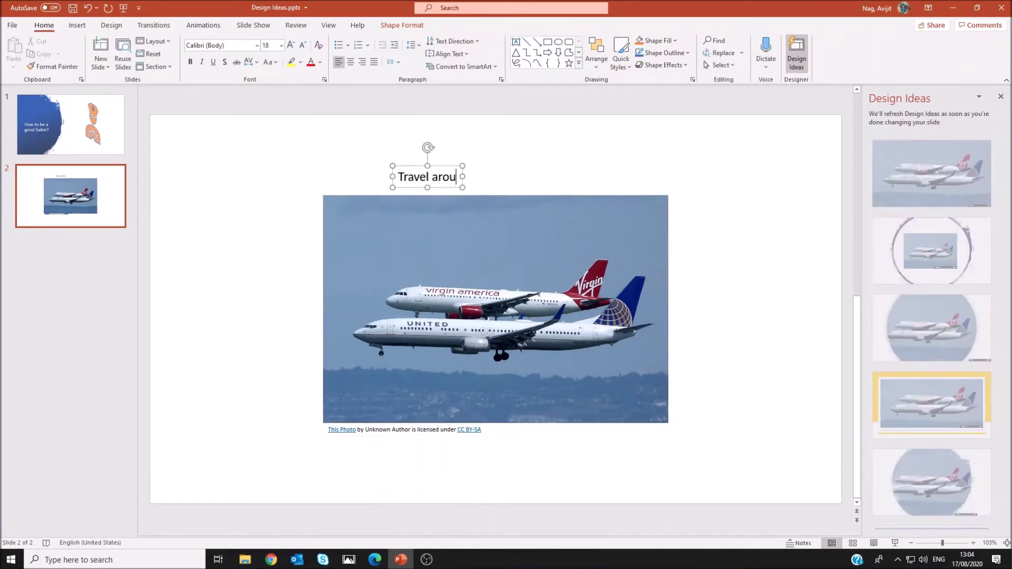
{"action": "type", "text": "nd the worl"}
{"action": "left_click", "coordinate": [773, 235]}
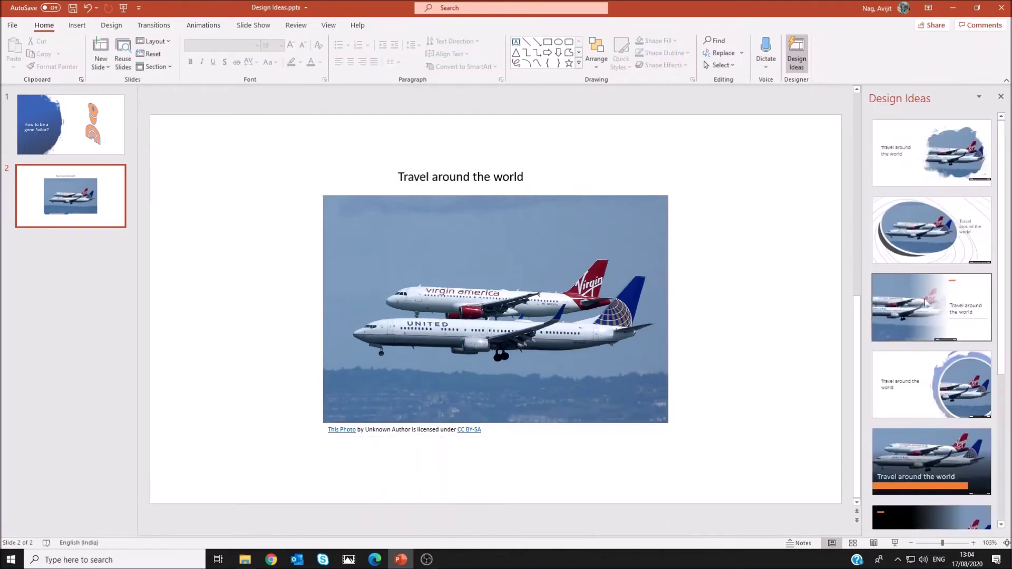
Step: Try several Designer layouts: blue frame, white circle, bottom-banner and top-banner title designs
{"action": "left_click", "coordinate": [927, 302]}
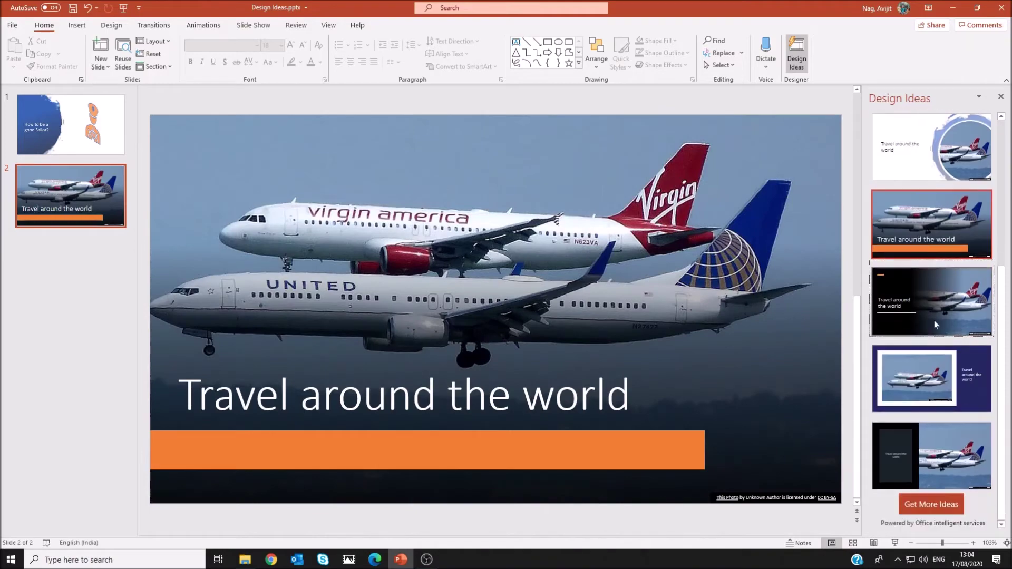
{"action": "left_click", "coordinate": [933, 320]}
{"action": "left_click", "coordinate": [935, 378]}
{"action": "scroll", "coordinate": [975, 464], "scroll_direction": "down", "scroll_amount": 1}
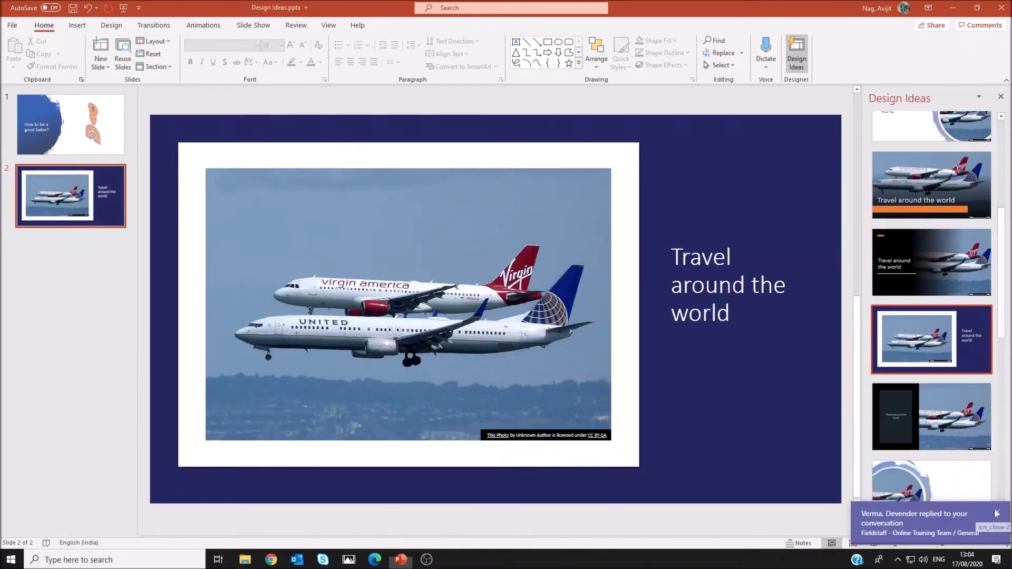
{"action": "left_click", "coordinate": [932, 260]}
{"action": "left_click", "coordinate": [931, 491]}
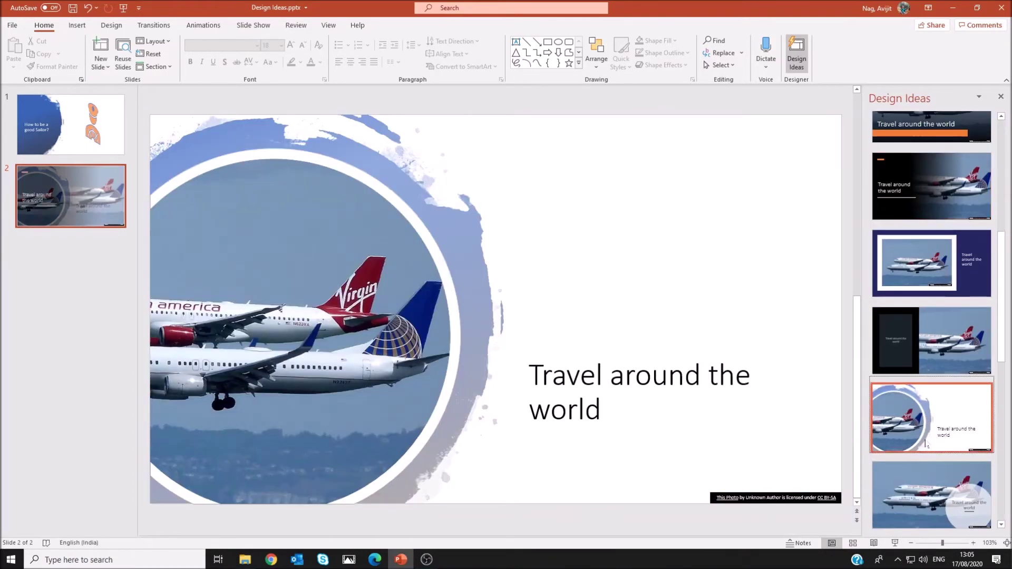
{"action": "scroll", "coordinate": [929, 400], "scroll_direction": "down", "scroll_amount": 4}
{"action": "left_click", "coordinate": [928, 400]}
{"action": "scroll", "coordinate": [929, 401], "scroll_direction": "down", "scroll_amount": 1}
{"action": "left_click", "coordinate": [928, 401]}
{"action": "scroll", "coordinate": [930, 388], "scroll_direction": "down", "scroll_amount": 2}
{"action": "left_click", "coordinate": [930, 370]}
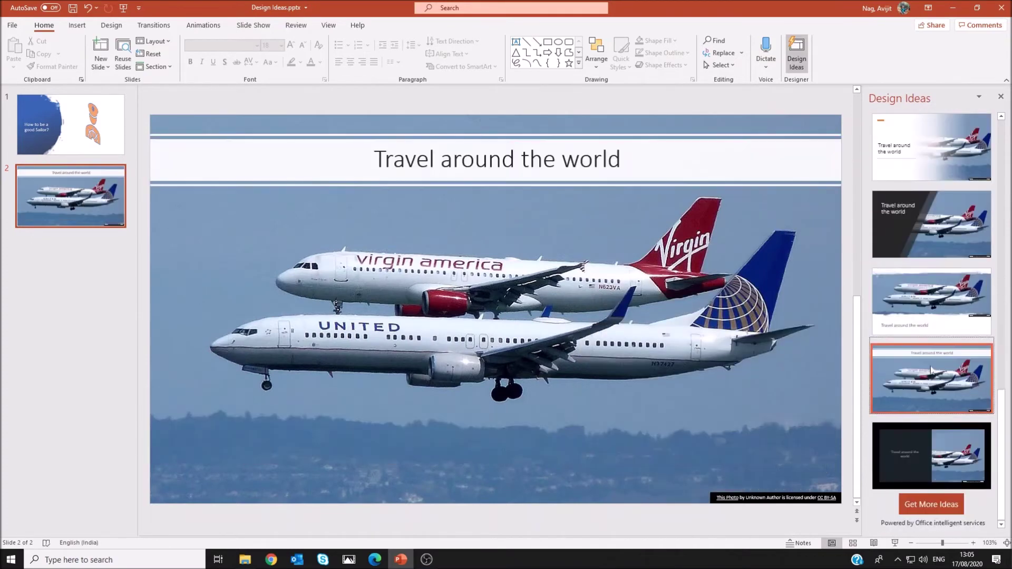
Step: Load more ideas and apply the dark bottom-banner design to the airplane slide
{"action": "left_click", "coordinate": [917, 506]}
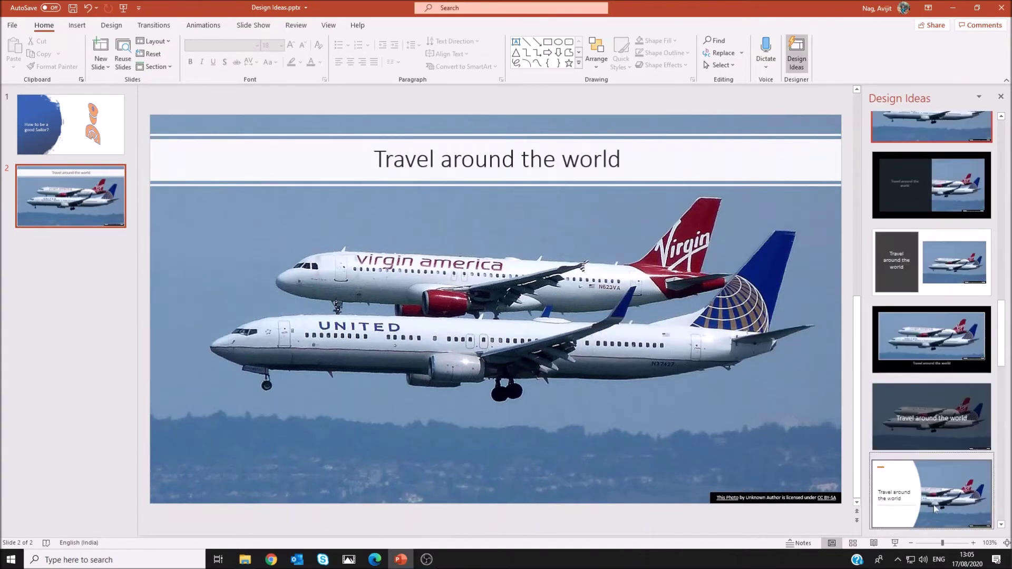
{"action": "left_click", "coordinate": [941, 339]}
{"action": "scroll", "coordinate": [941, 339], "scroll_direction": "down", "scroll_amount": 3}
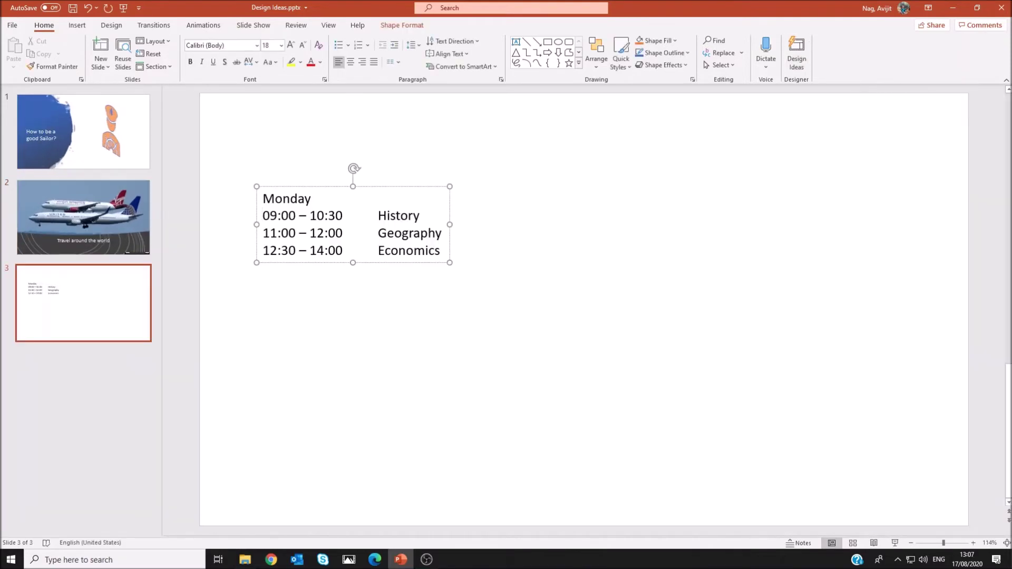
Step: Turn slide 3's Monday timetable into the timeline layout after trying card-list and four-circle designs
{"action": "left_click", "coordinate": [795, 54]}
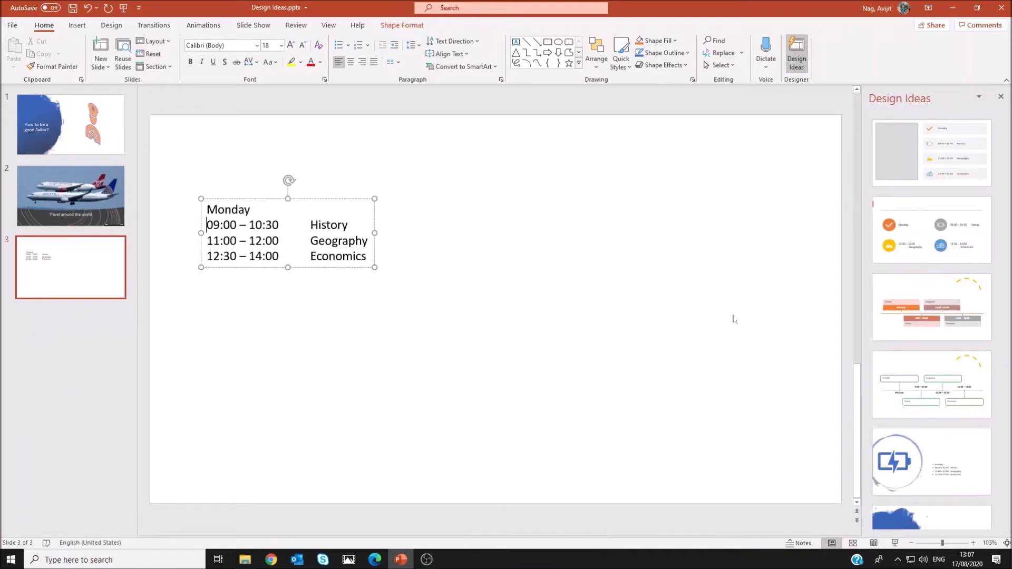
{"action": "left_click", "coordinate": [938, 158]}
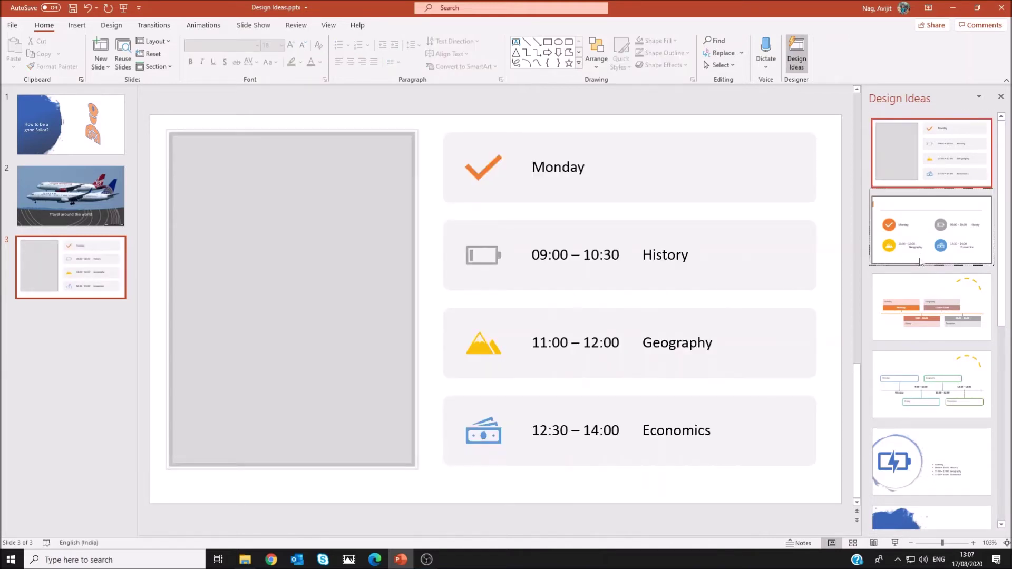
{"action": "left_click", "coordinate": [937, 240]}
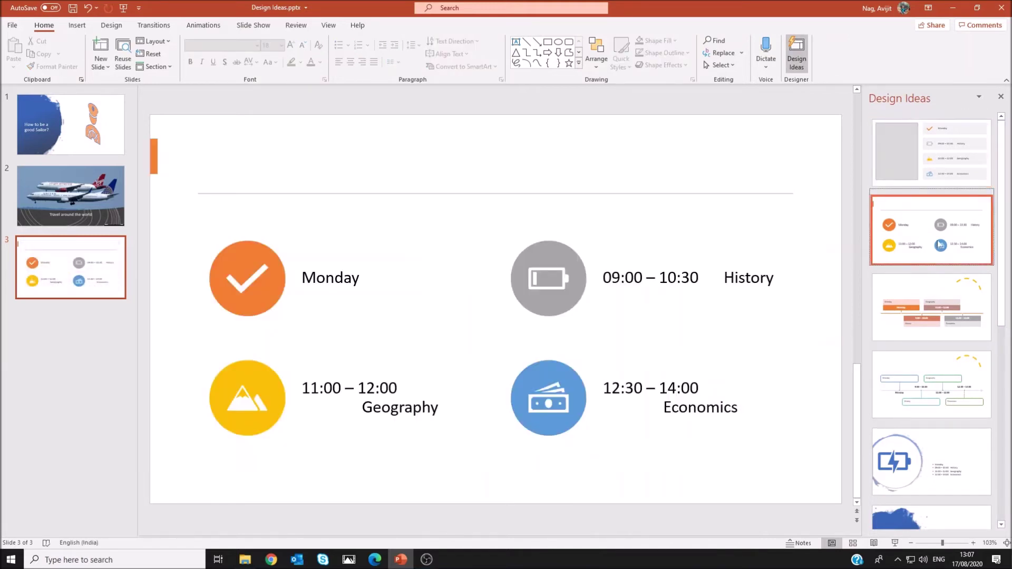
{"action": "left_click", "coordinate": [916, 322]}
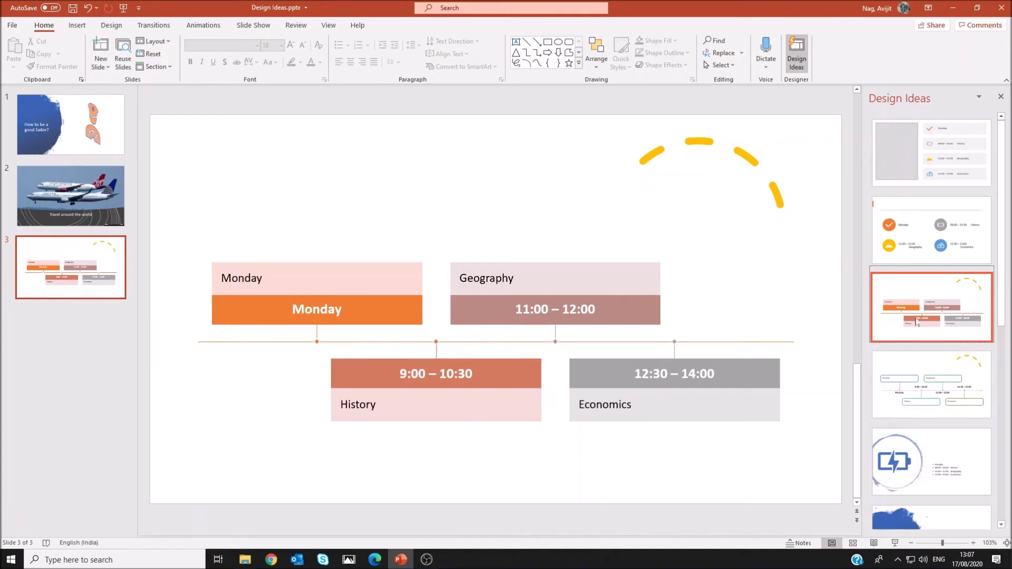
{"action": "left_click", "coordinate": [390, 300]}
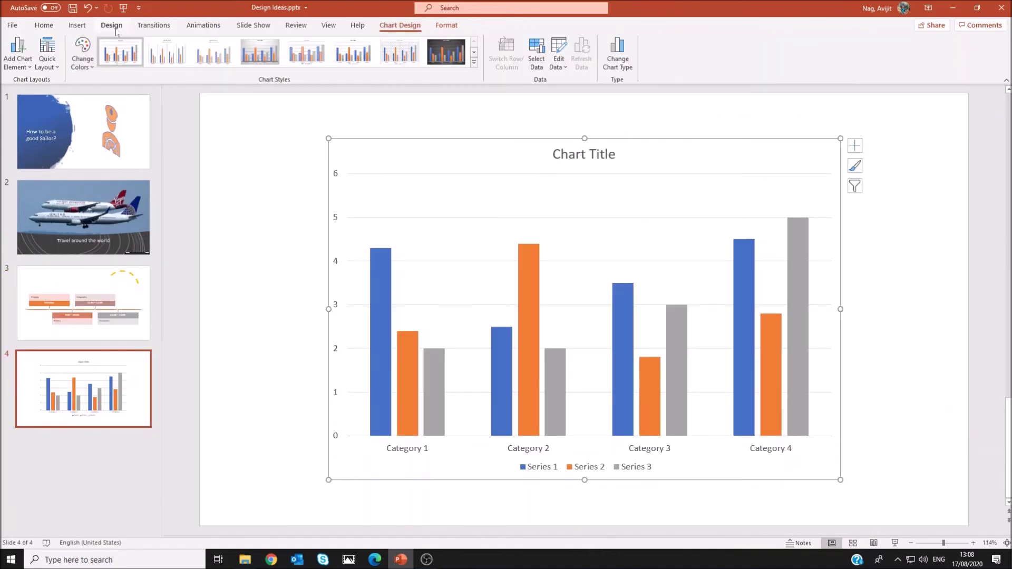
Step: Give slide 4's bar chart the bordered design with the yellow triangle
{"action": "left_click", "coordinate": [111, 25]}
{"action": "left_click", "coordinate": [954, 55]}
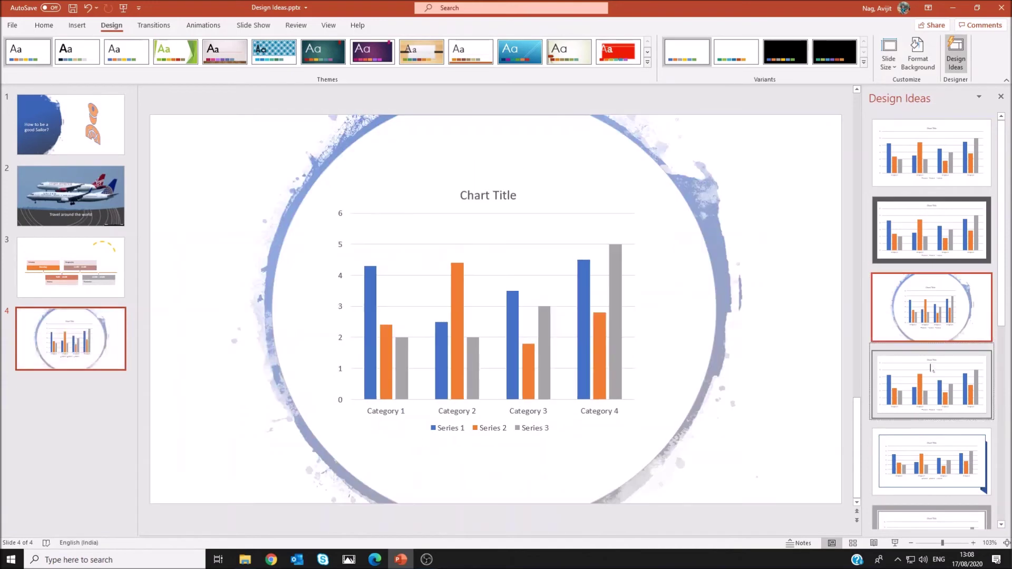
{"action": "left_click", "coordinate": [931, 462]}
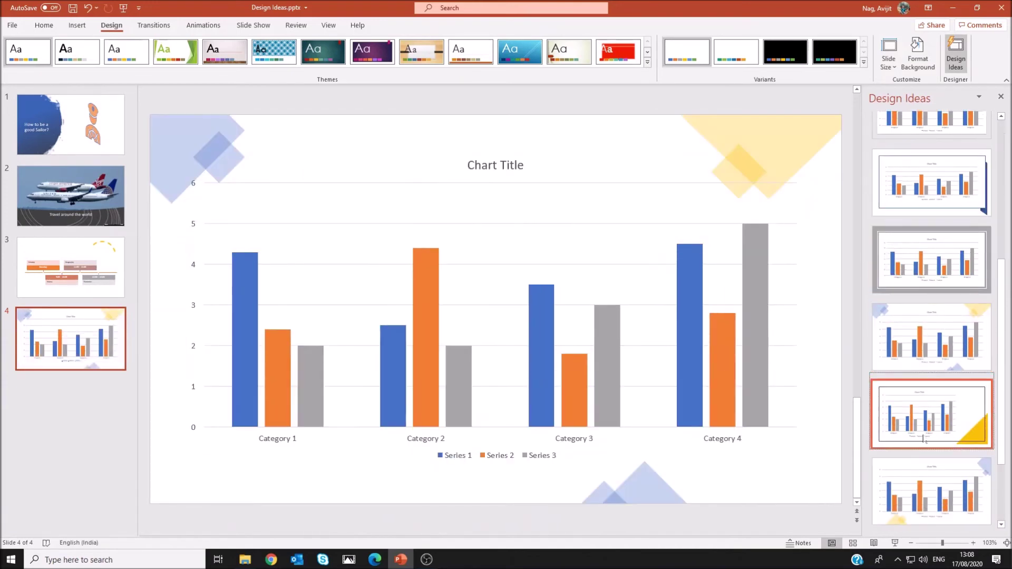
{"action": "left_click", "coordinate": [932, 413]}
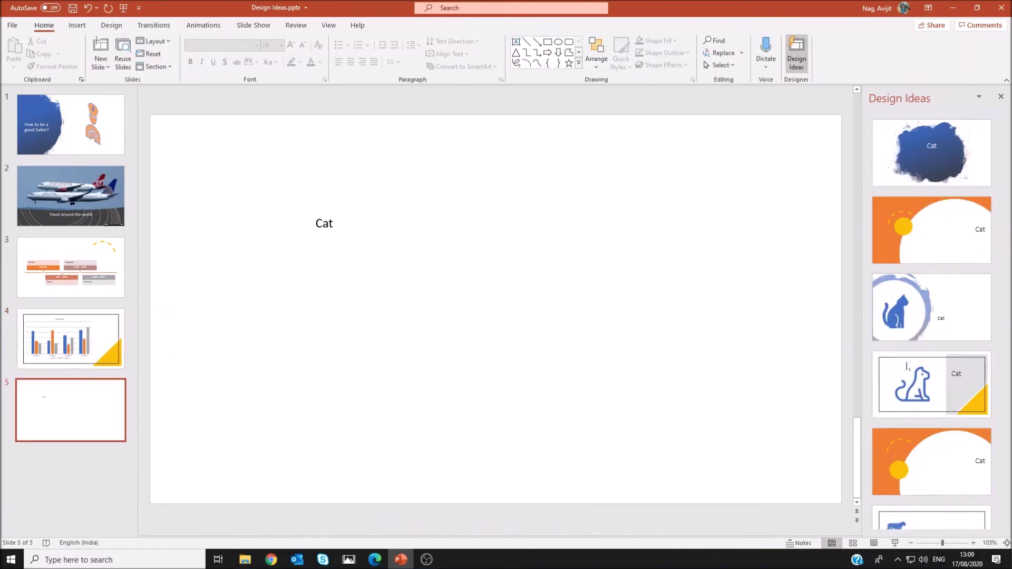
Step: Apply the cat-in-circle, laptop and dog icon designs as slide 5's noun changes
{"action": "left_click", "coordinate": [907, 318]}
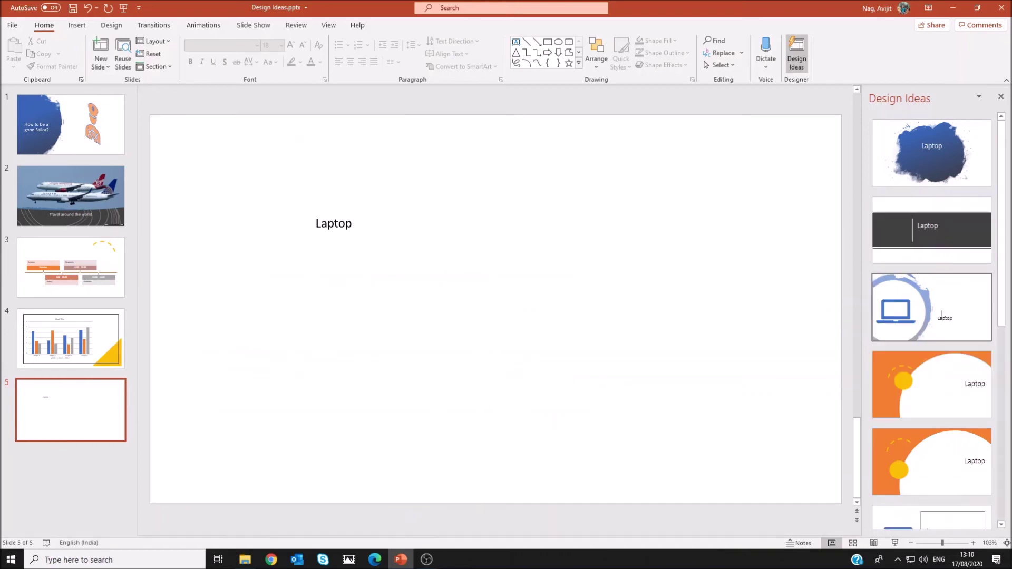
{"action": "scroll", "coordinate": [927, 380], "scroll_direction": "down", "scroll_amount": 3}
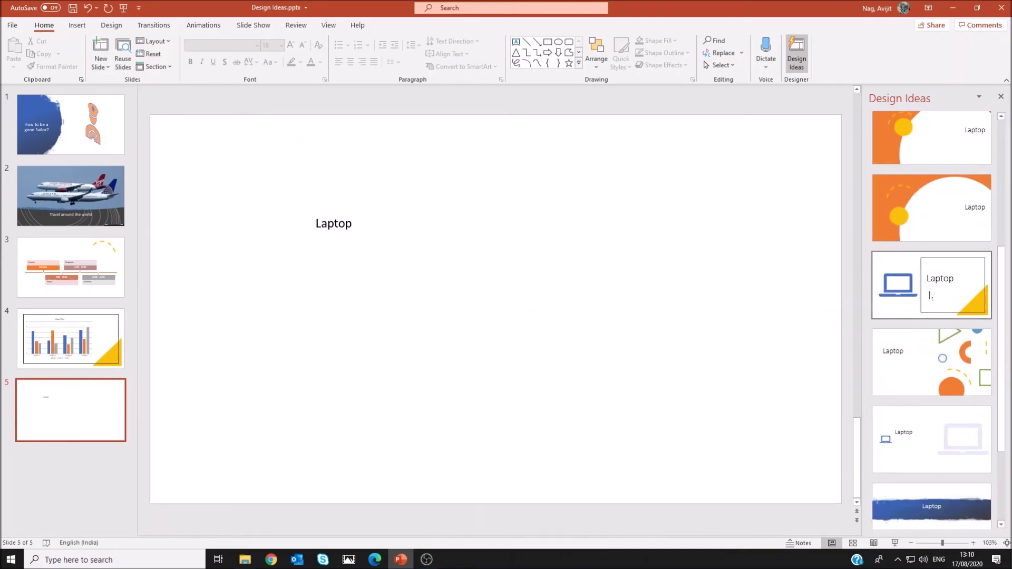
{"action": "left_click", "coordinate": [927, 316]}
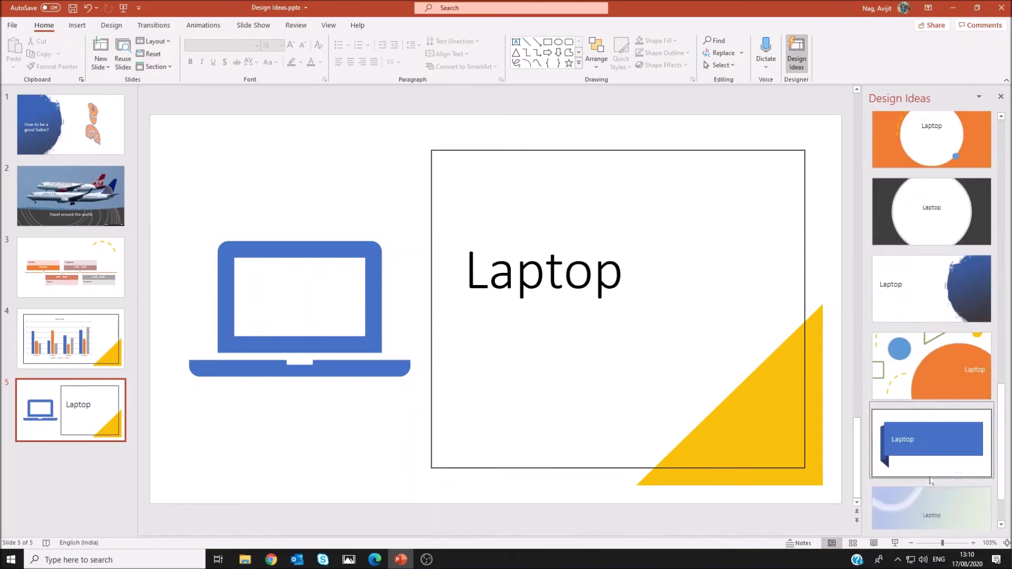
{"action": "left_click", "coordinate": [926, 307]}
{"action": "scroll", "coordinate": [926, 307], "scroll_direction": "down", "scroll_amount": 2}
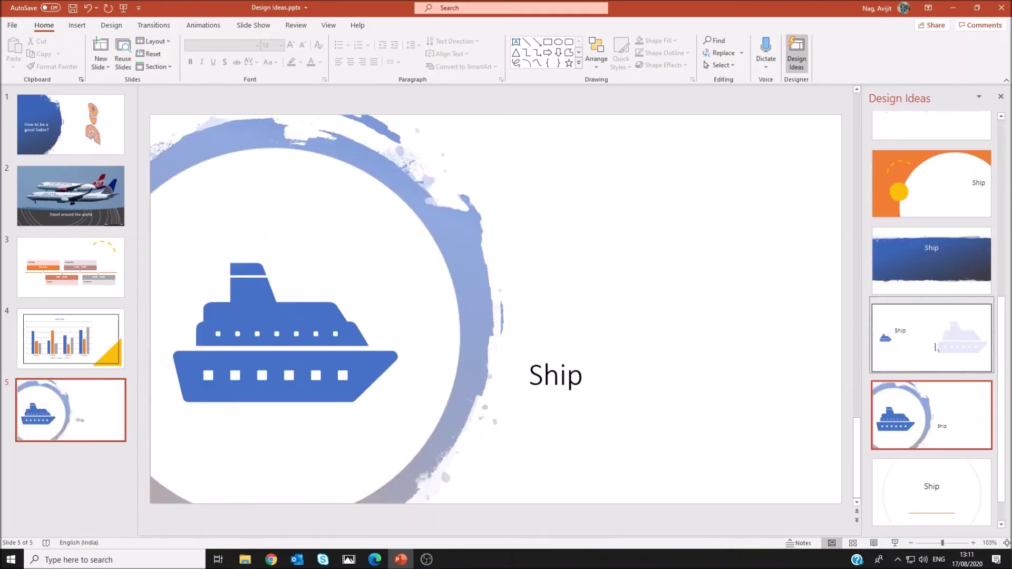
{"action": "scroll", "coordinate": [927, 293], "scroll_direction": "down", "scroll_amount": 2}
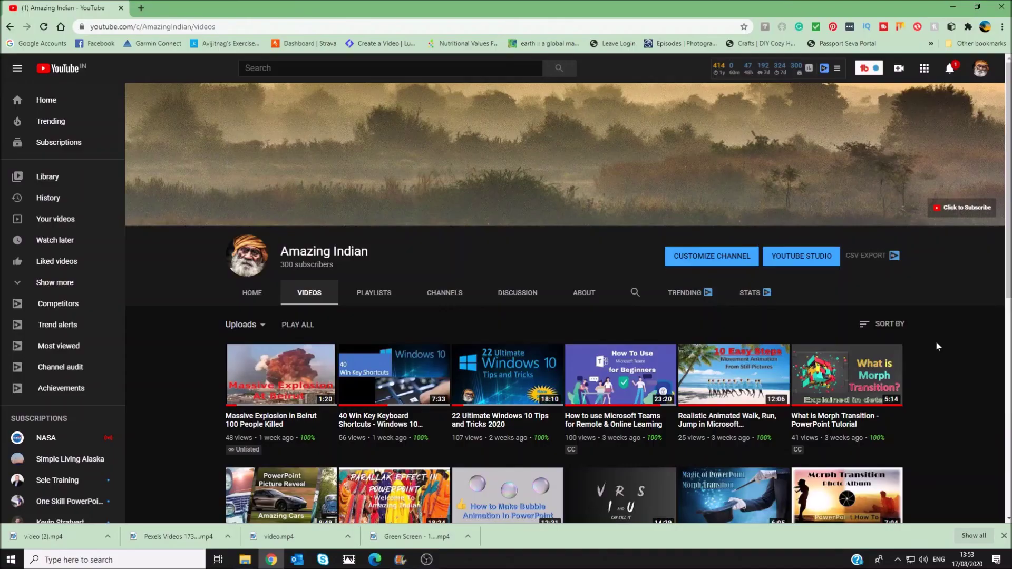
{"action": "scroll", "coordinate": [935, 346], "scroll_direction": "down", "scroll_amount": 2}
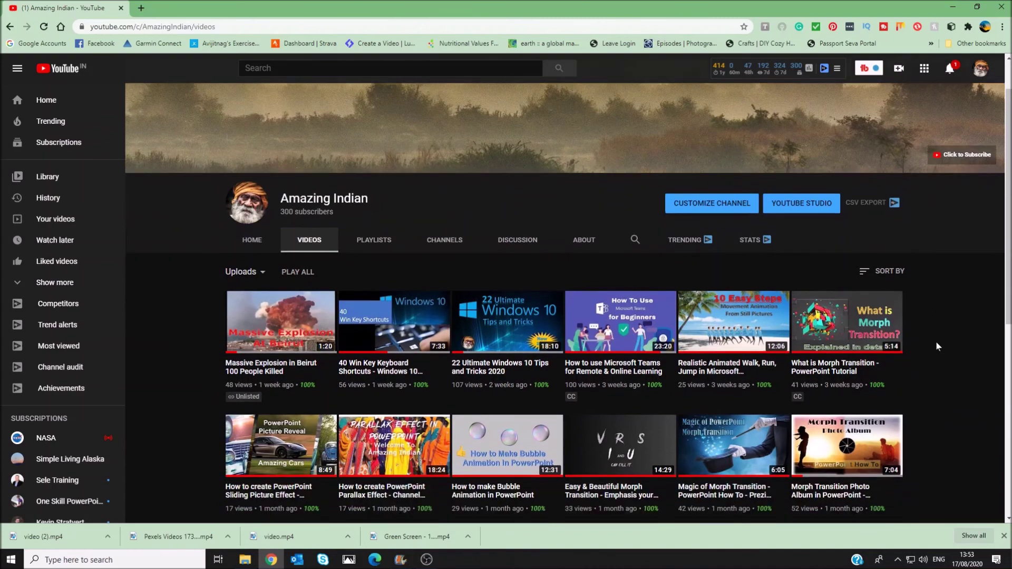
{"action": "scroll", "coordinate": [936, 346], "scroll_direction": "down", "scroll_amount": 1}
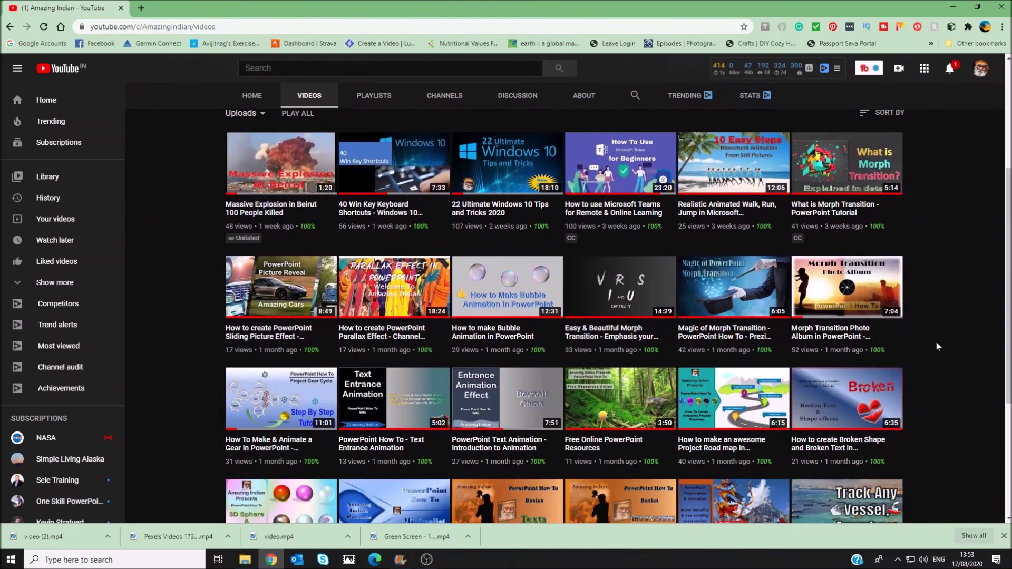
{"action": "scroll", "coordinate": [935, 345], "scroll_direction": "down", "scroll_amount": 3}
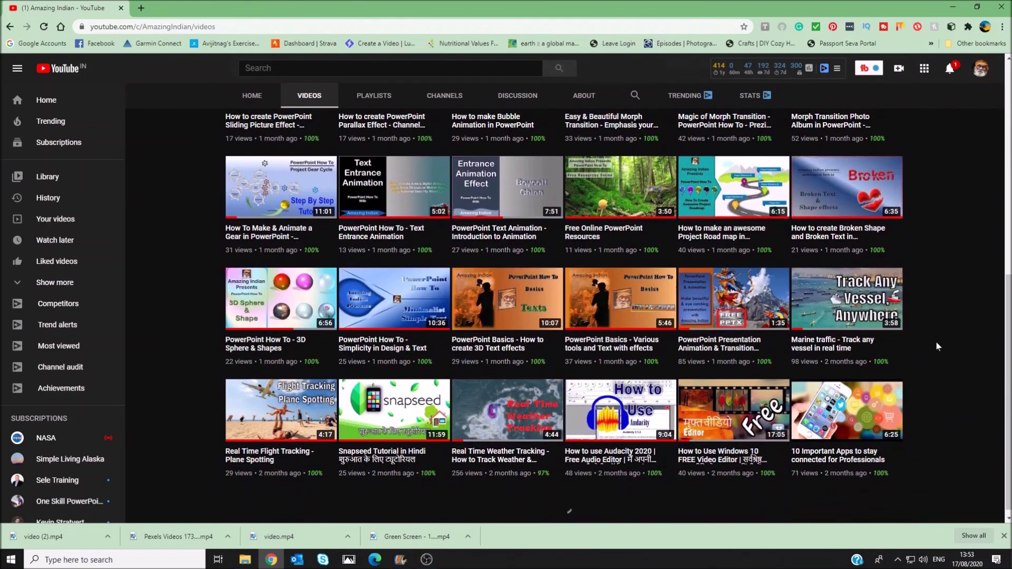
{"action": "scroll", "coordinate": [935, 345], "scroll_direction": "down", "scroll_amount": 2}
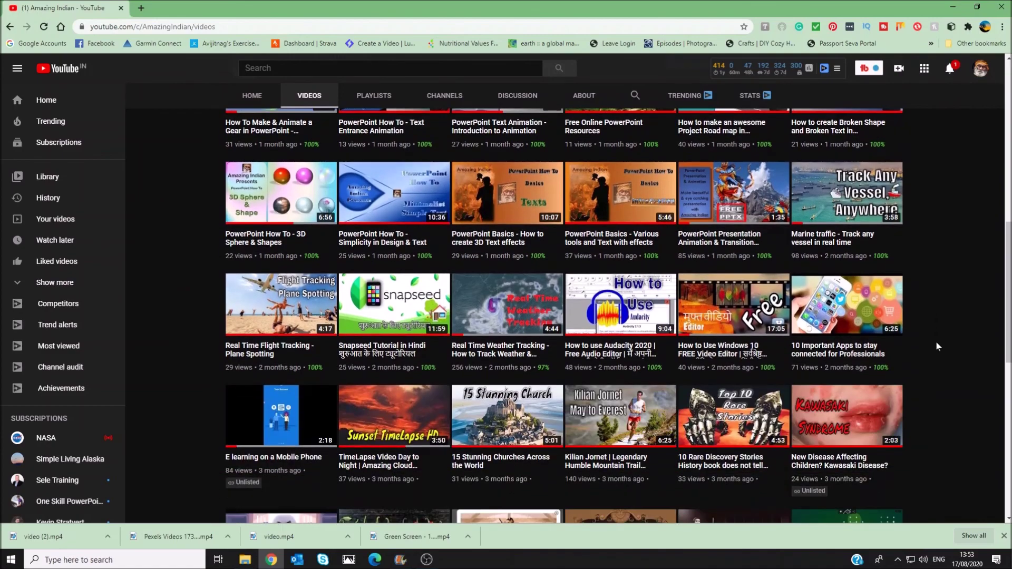